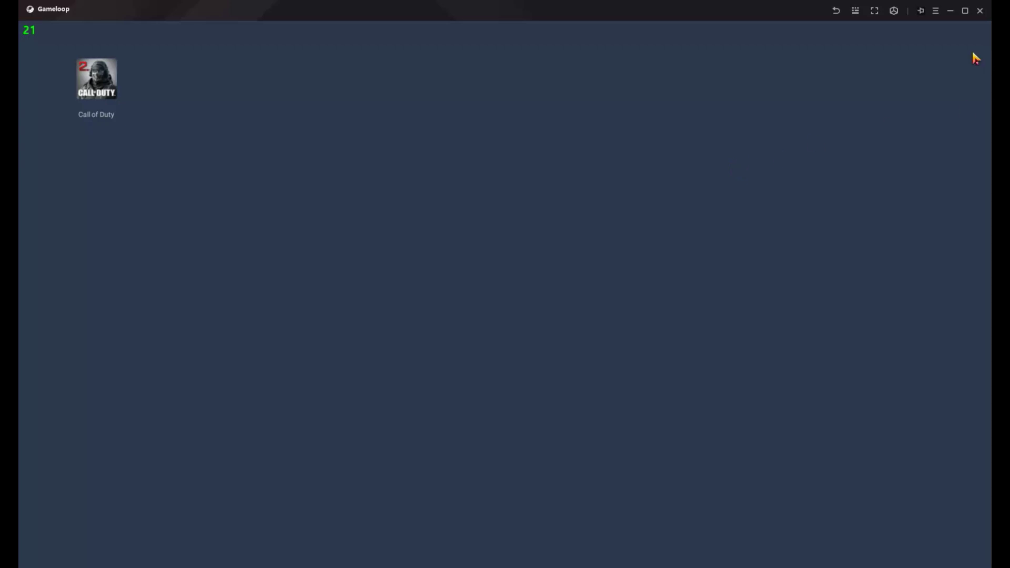
Step: Open Gameloop's Settings on the Basic page and keep the language on English
click(934, 12)
click(935, 105)
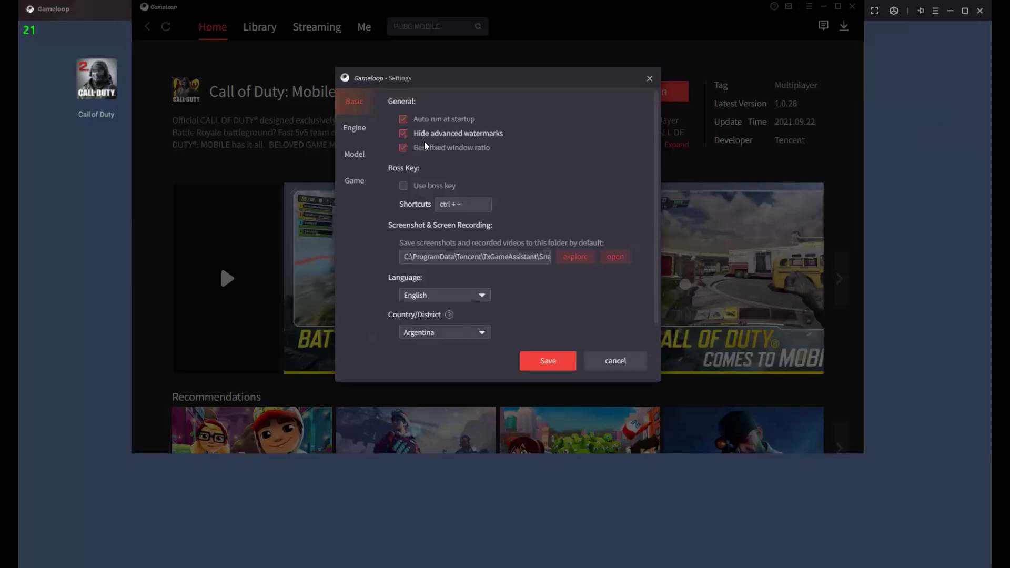
scroll(661, 160, down, 1)
click(458, 282)
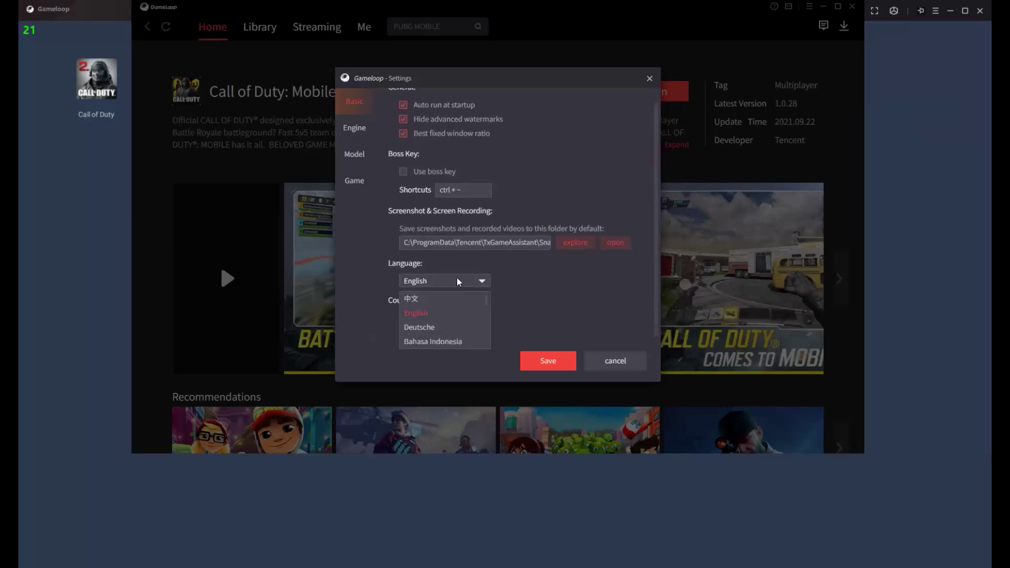
click(608, 303)
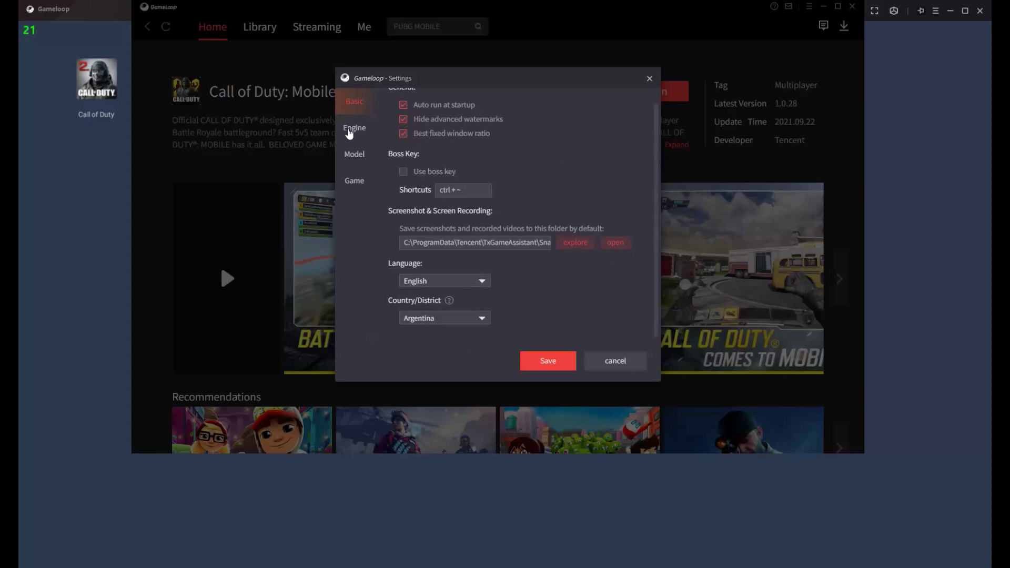
Step: On the Engine page, confirm the memory allocation stays at 8192M
click(349, 131)
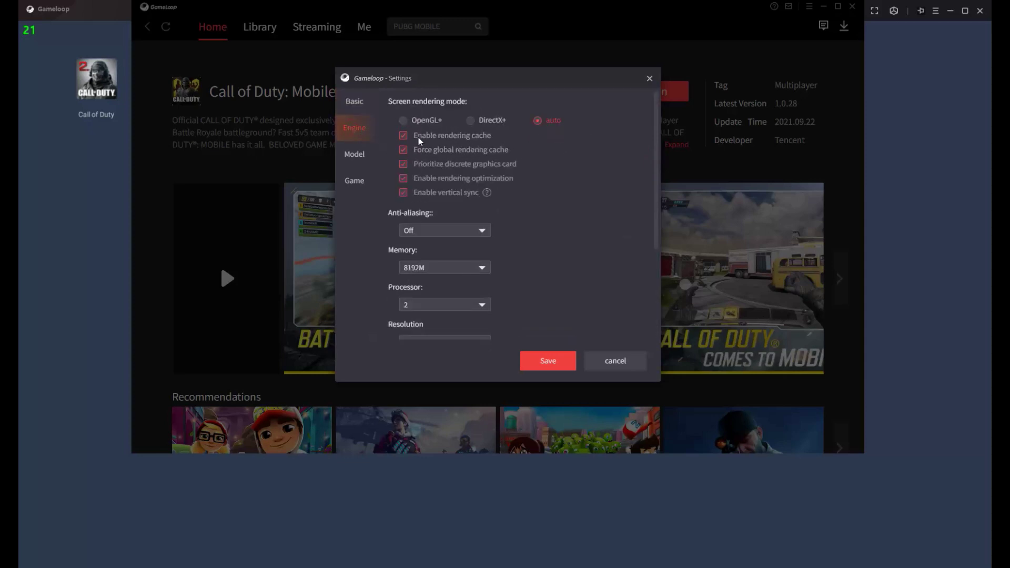
scroll(657, 199, down, 2)
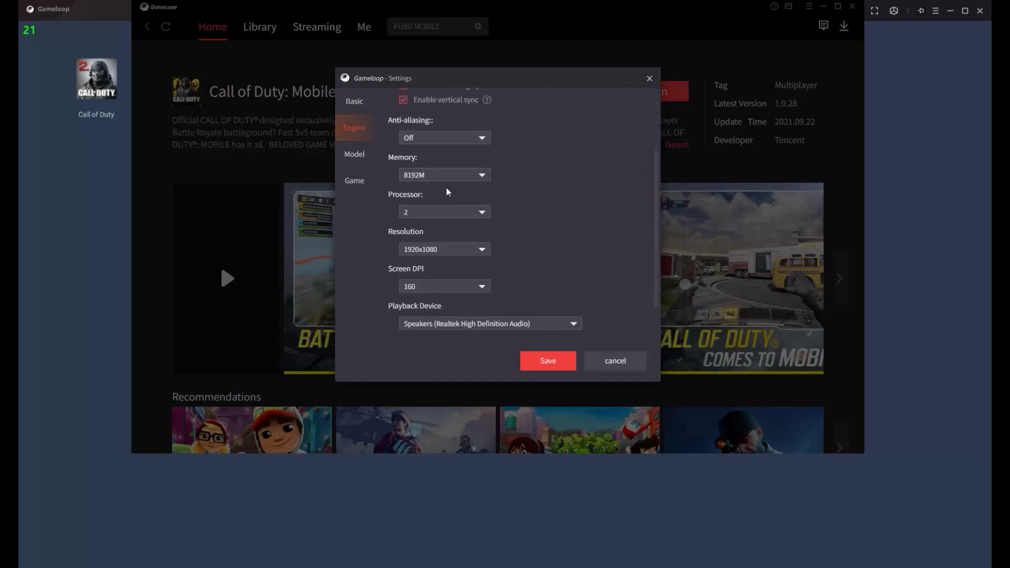
click(473, 175)
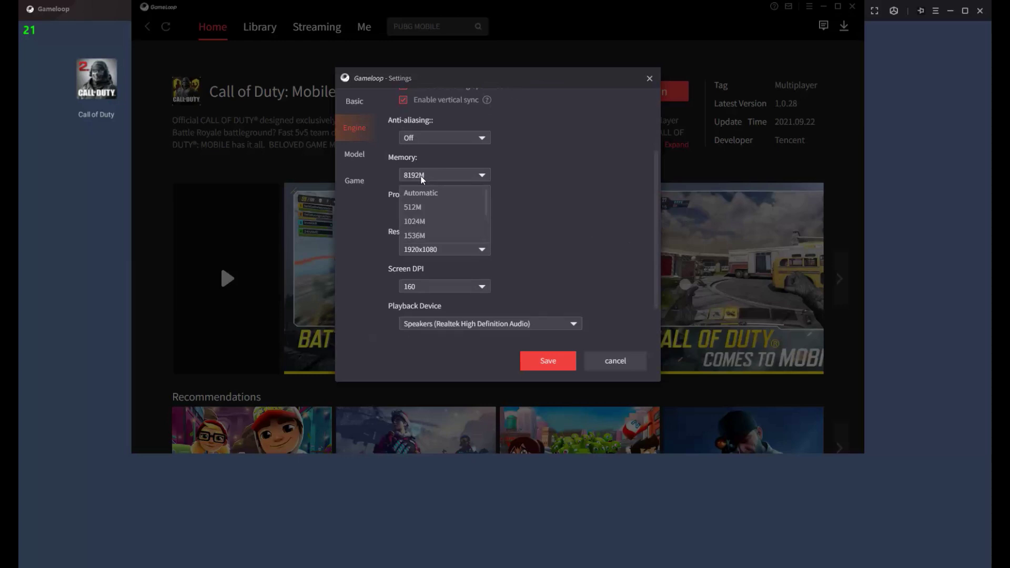
click(421, 178)
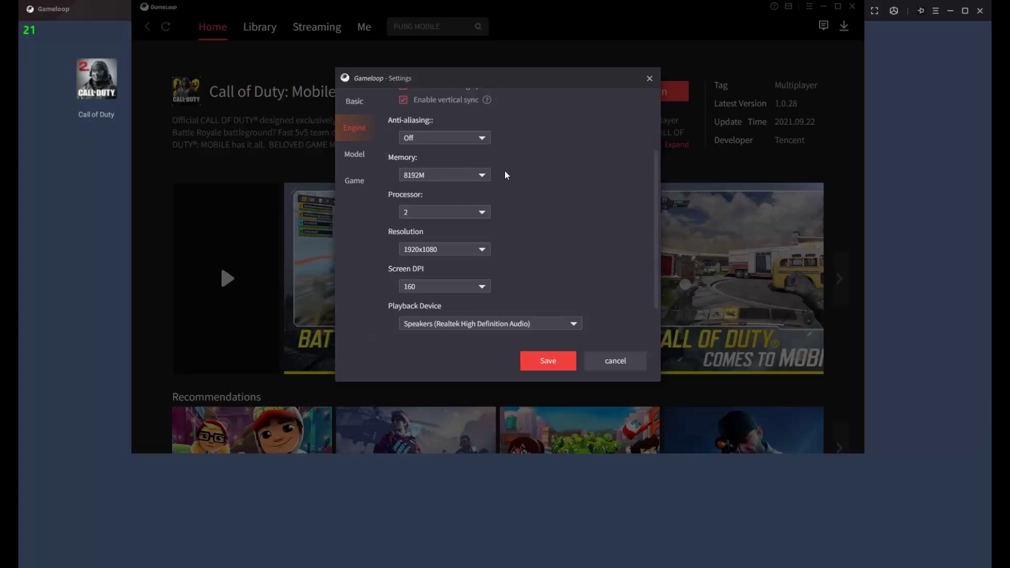
click(460, 175)
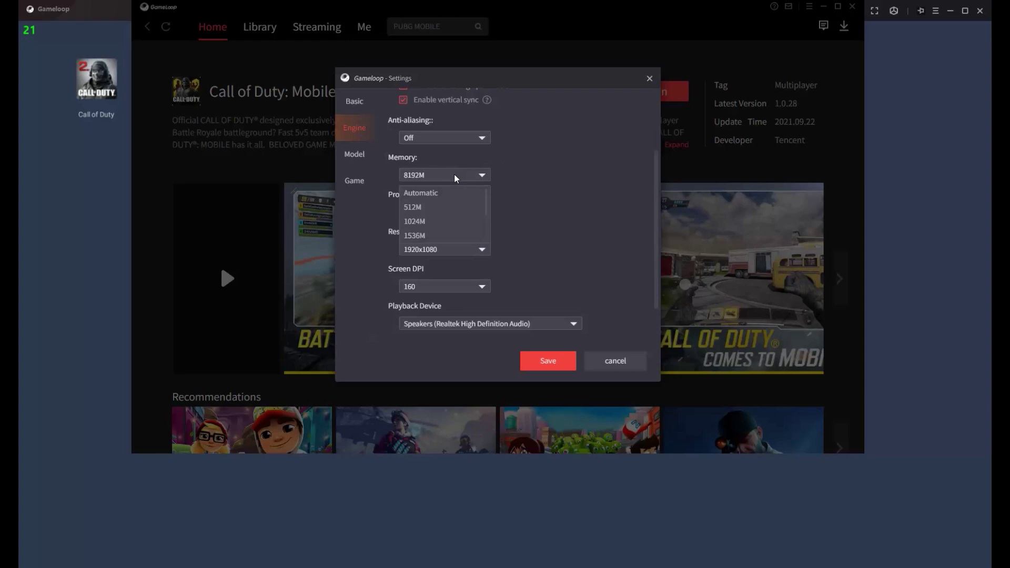
click(455, 178)
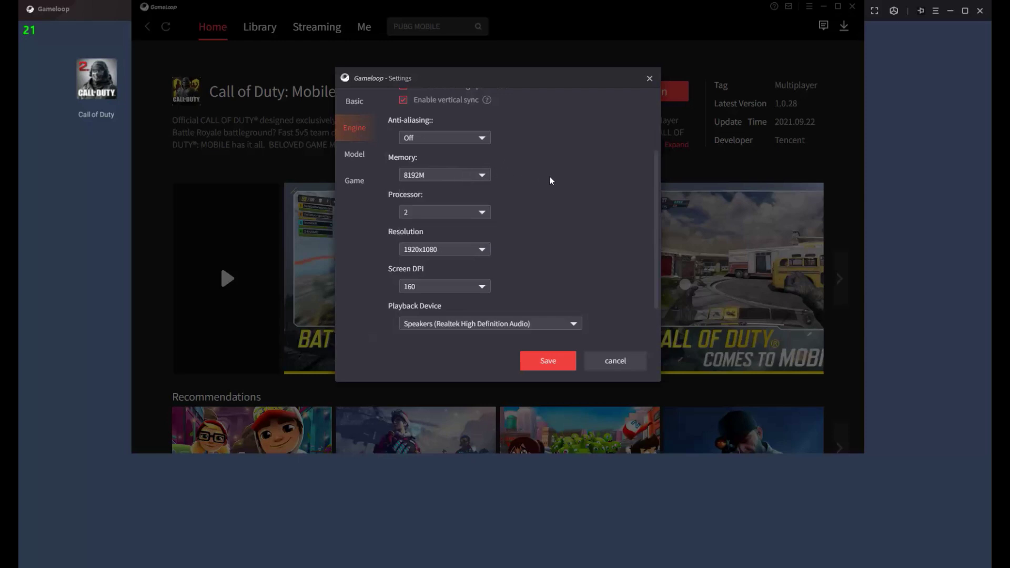
click(451, 179)
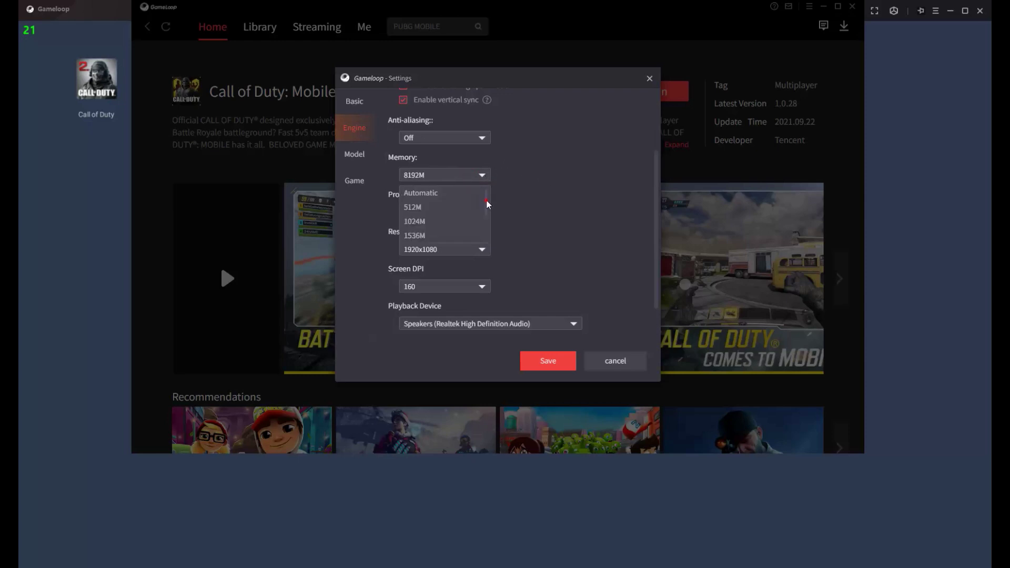
Step: Keep memory at 8192M and processor count at 2, then launch Task Manager with Ctrl+Shift+Esc
drag(487, 204, 488, 228)
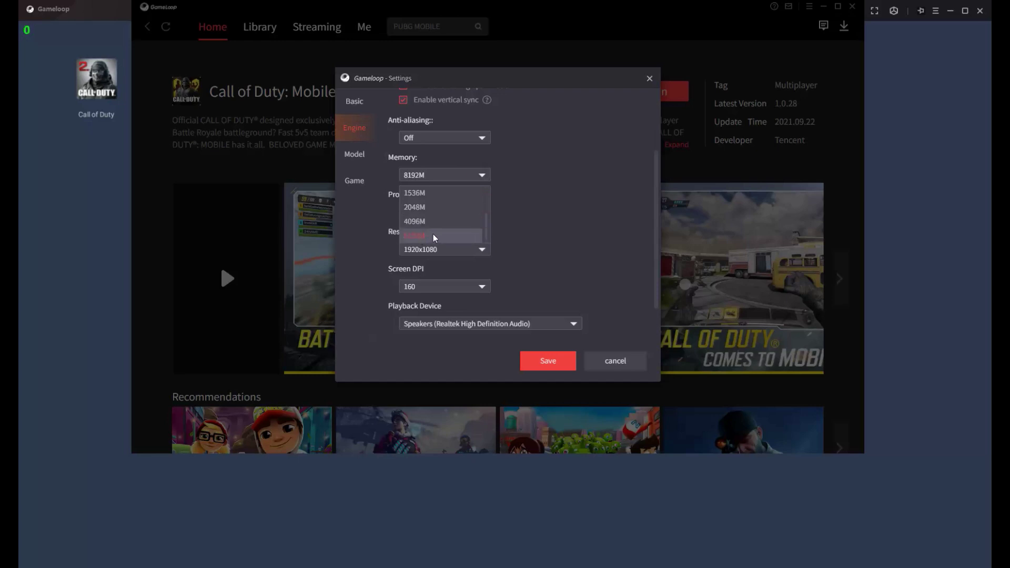
click(451, 234)
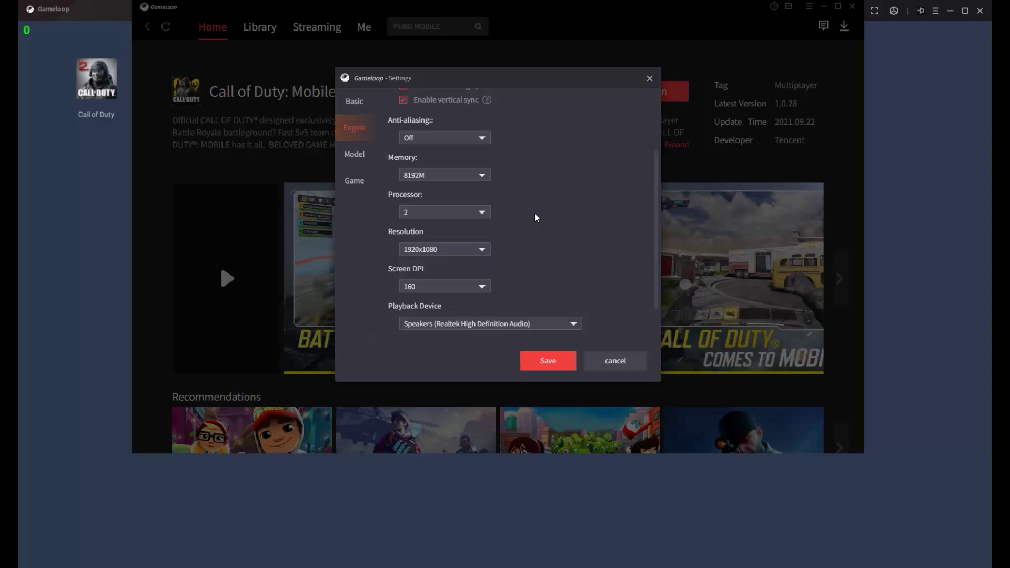
click(481, 212)
click(435, 210)
click(486, 212)
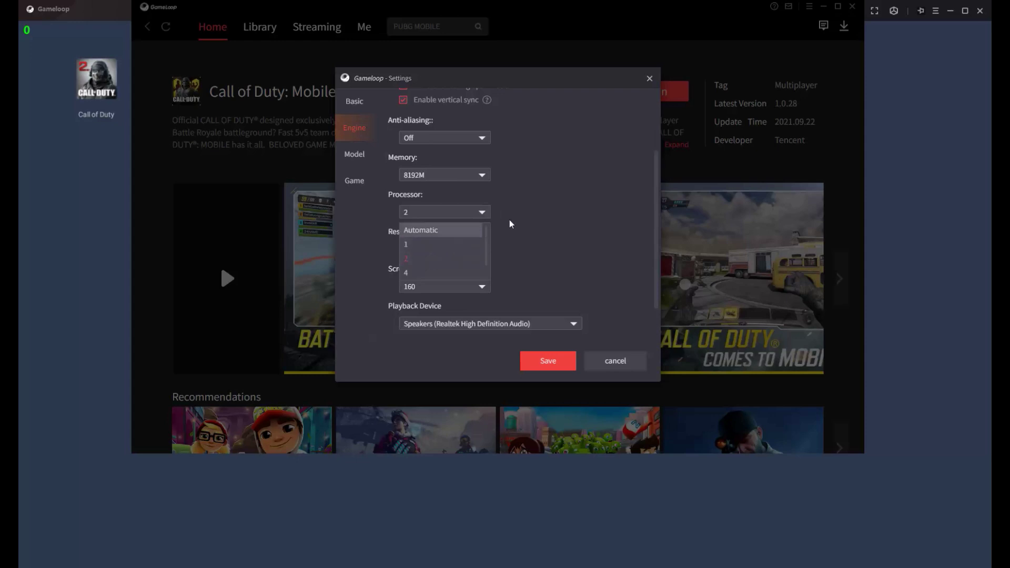
click(543, 205)
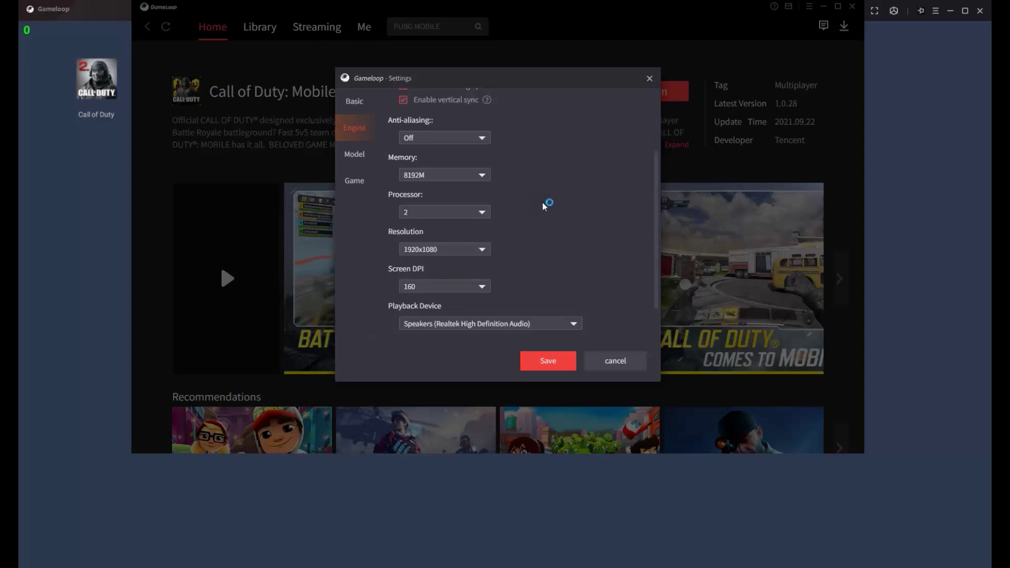
key(ctrl+shift+Escape)
Step: Check the i3-9100F's 4 cores on Task Manager's Performance page, then close Task Manager
click(216, 62)
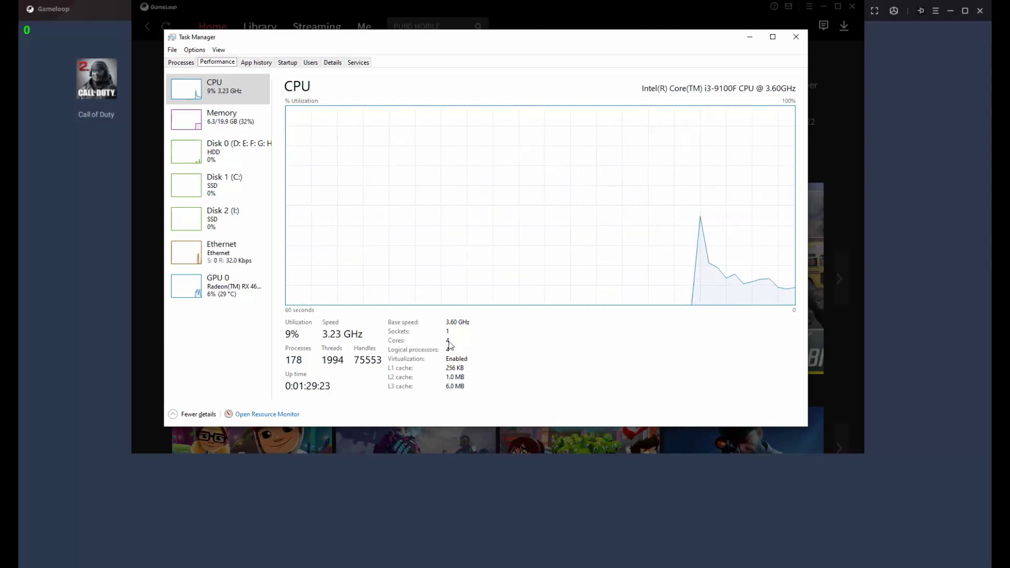
click(795, 36)
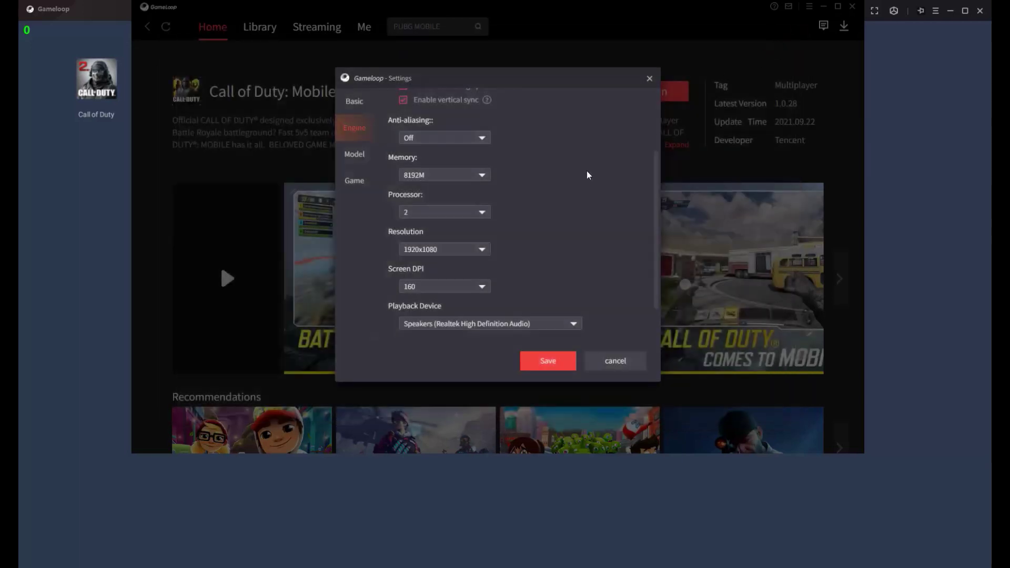
click(488, 212)
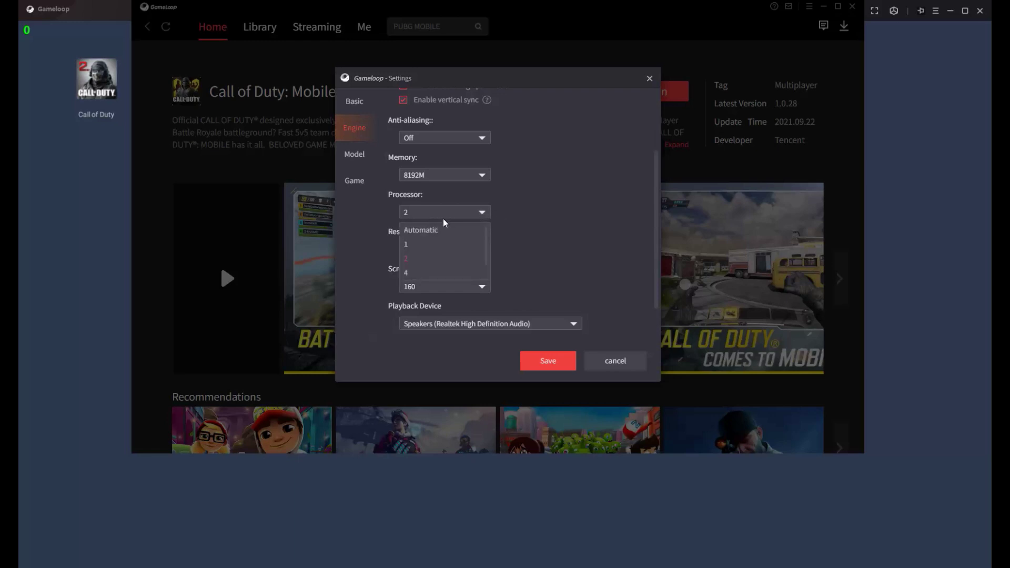
click(481, 218)
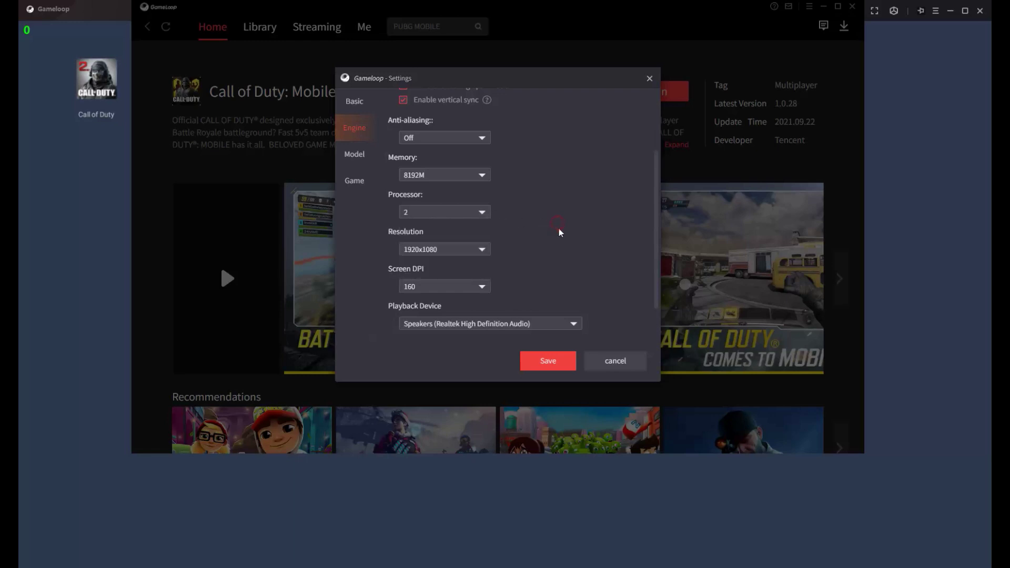
drag(656, 212, 654, 253)
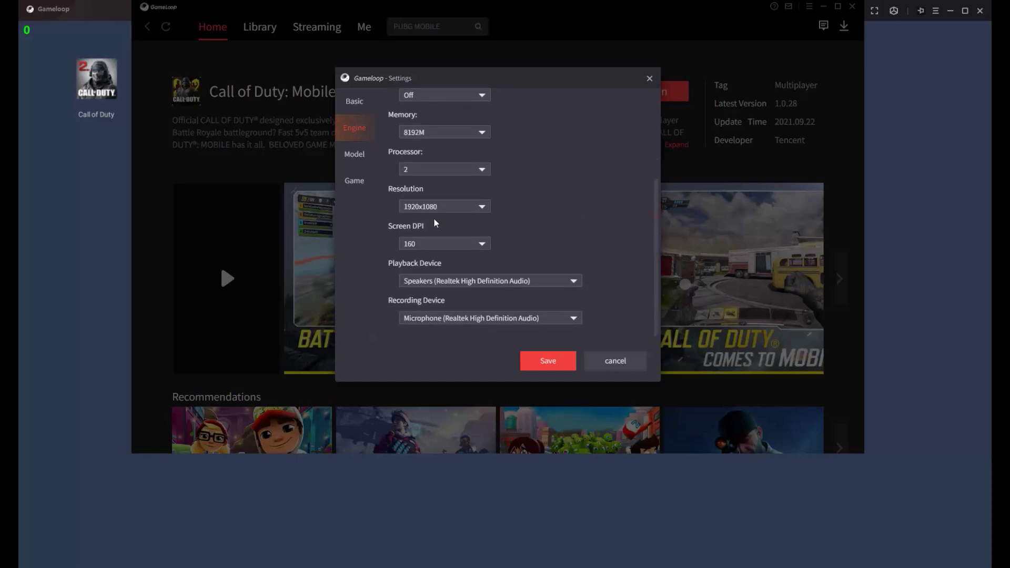
click(412, 205)
click(413, 205)
click(412, 244)
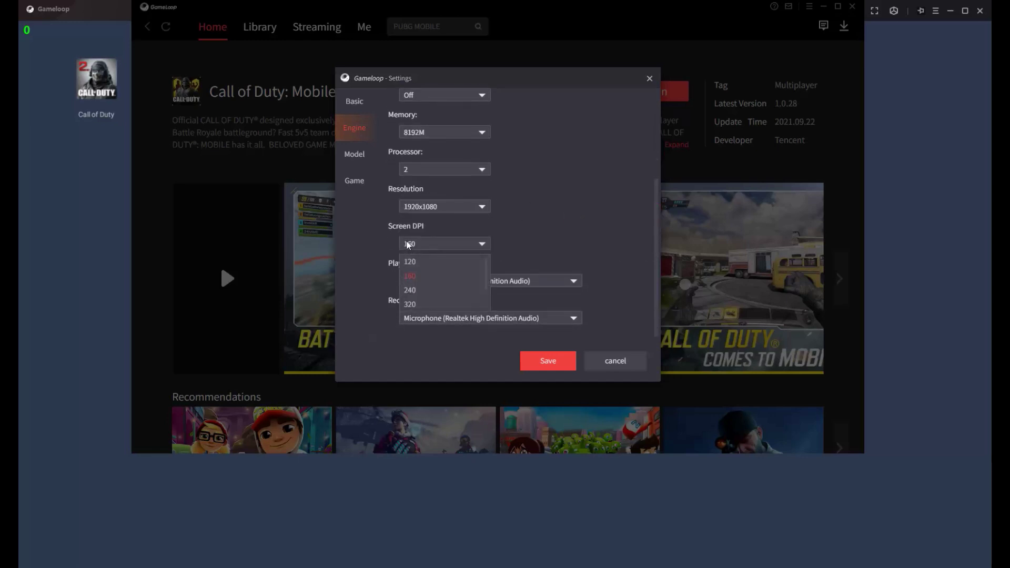
click(423, 275)
click(416, 169)
click(375, 156)
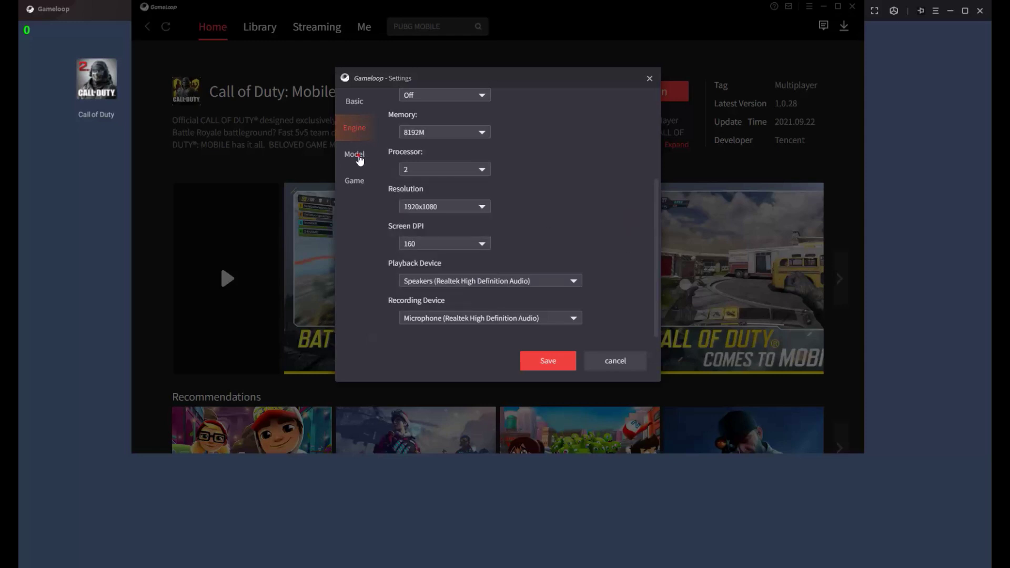
Step: Keep the Default Type phone model and Call of Duty: Mobile at SD 720P Smooth, then save
click(354, 159)
click(420, 138)
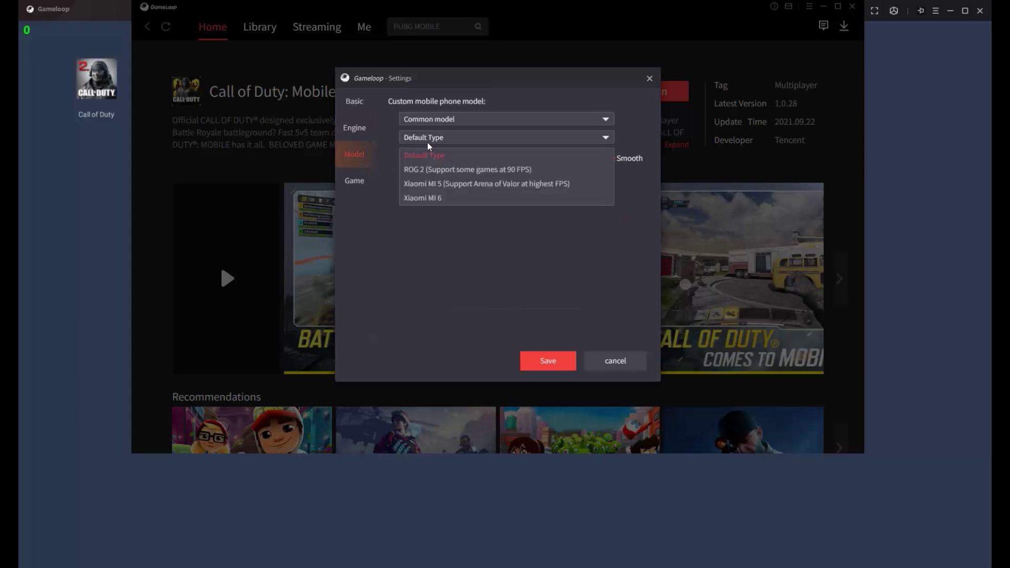
click(457, 236)
click(352, 182)
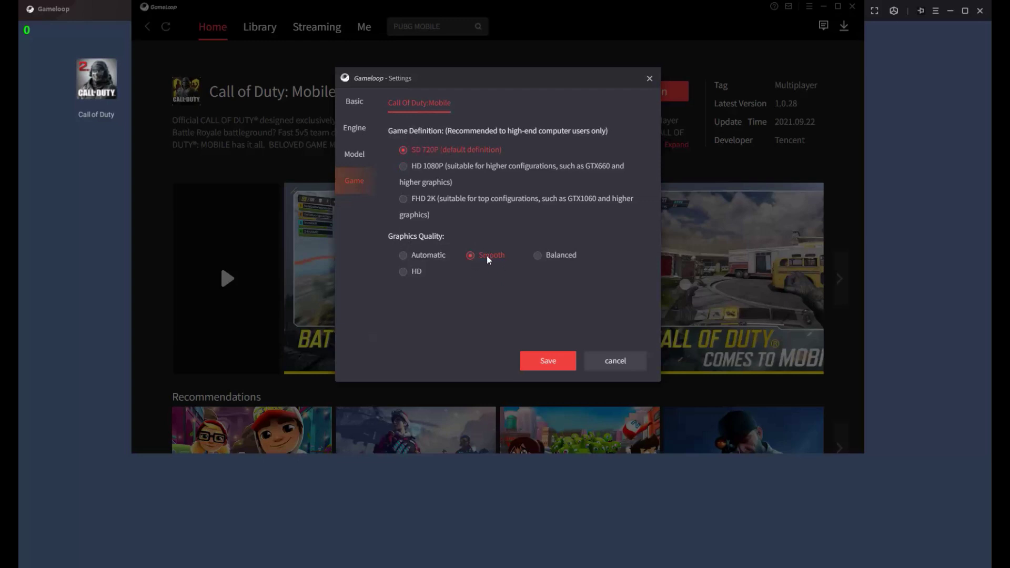
click(549, 365)
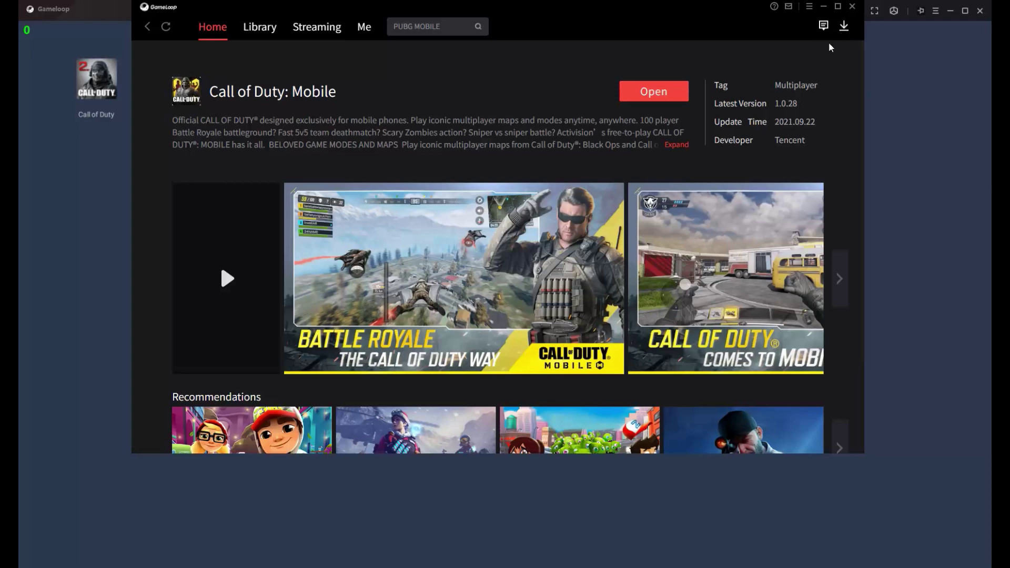
Step: Close the app center and open Android Settings from the notification shade's gear icon
click(894, 79)
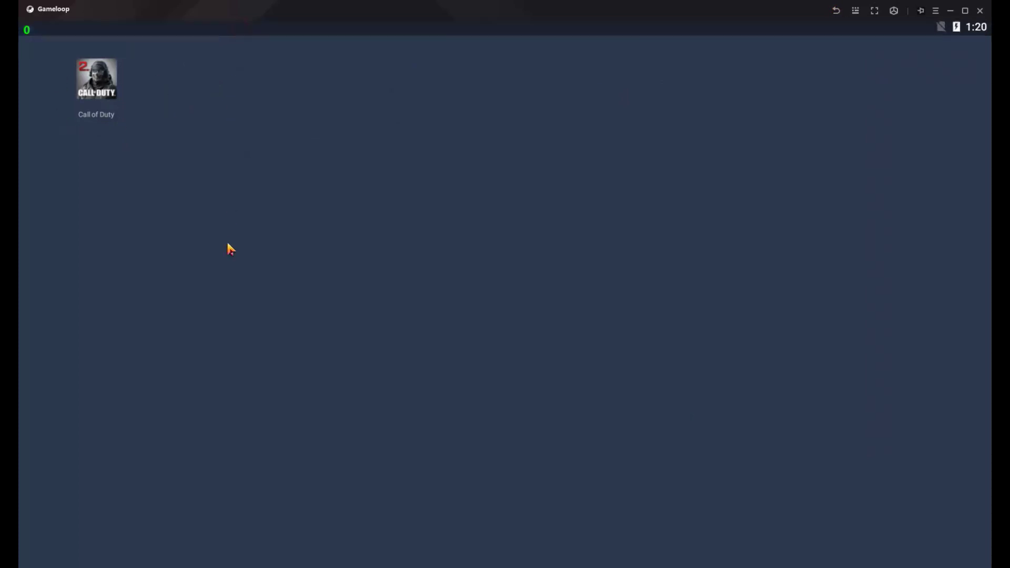
drag(415, 50, 401, 339)
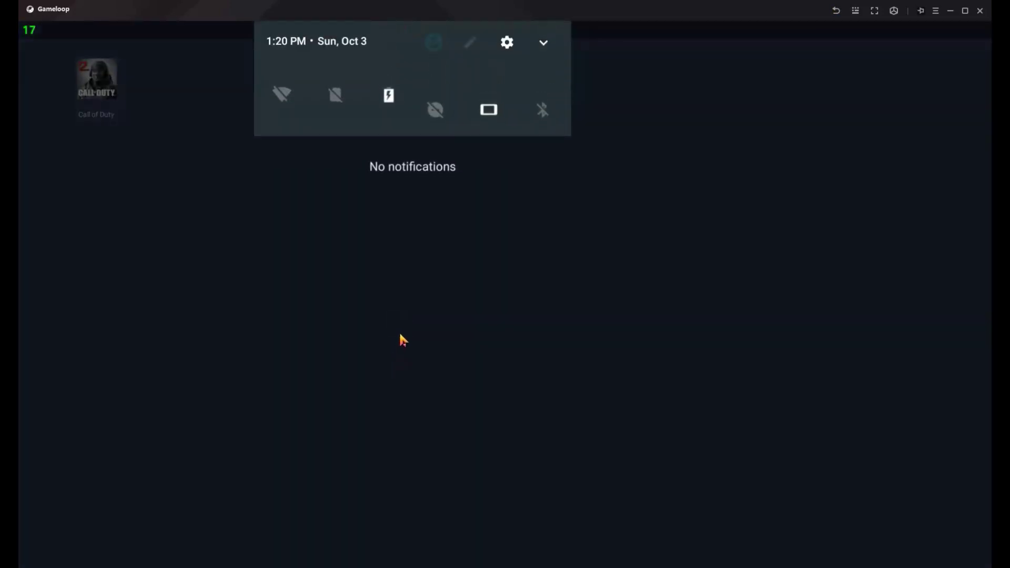
click(506, 42)
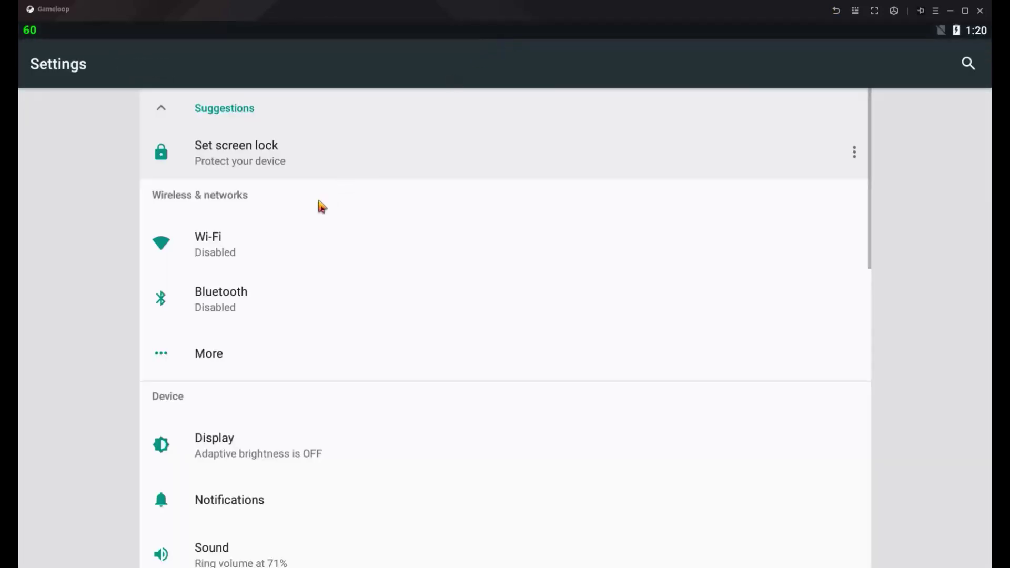
Step: Browse the Android Apps list to confirm Facebook and the Google Play apps are Disabled
click(289, 455)
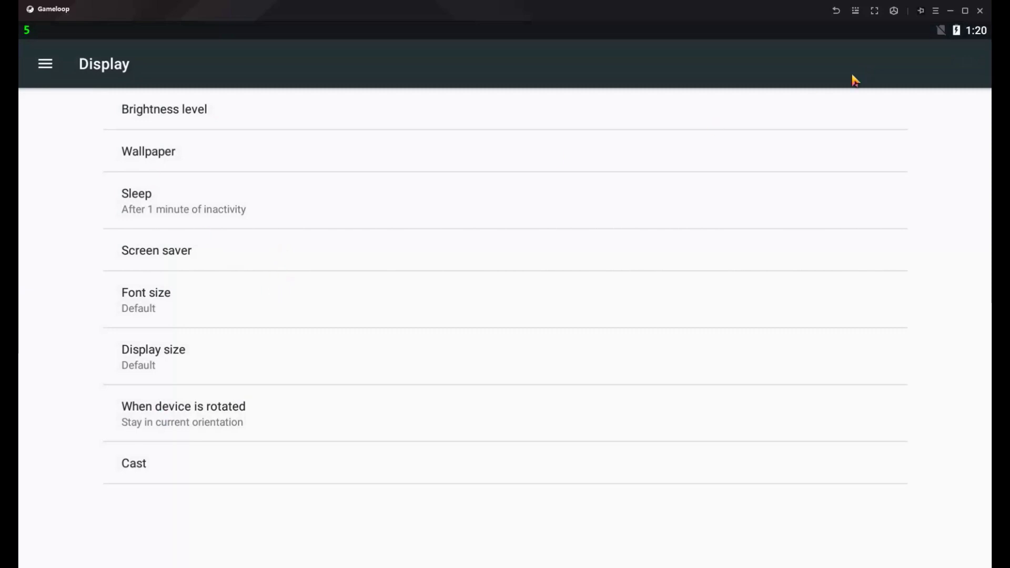
click(836, 10)
drag(315, 479, 308, 262)
click(229, 377)
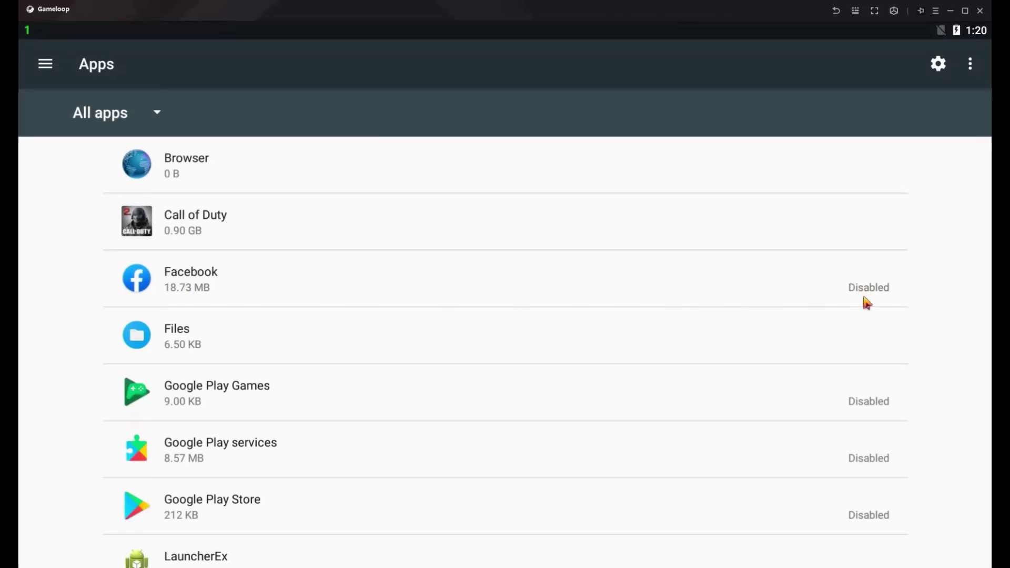
drag(440, 448, 433, 378)
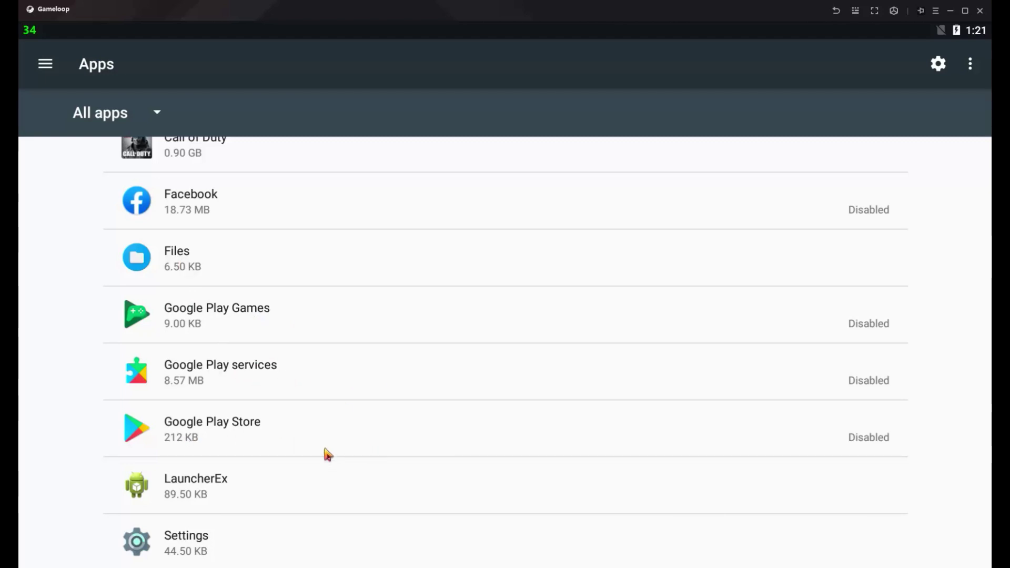
drag(322, 453, 329, 313)
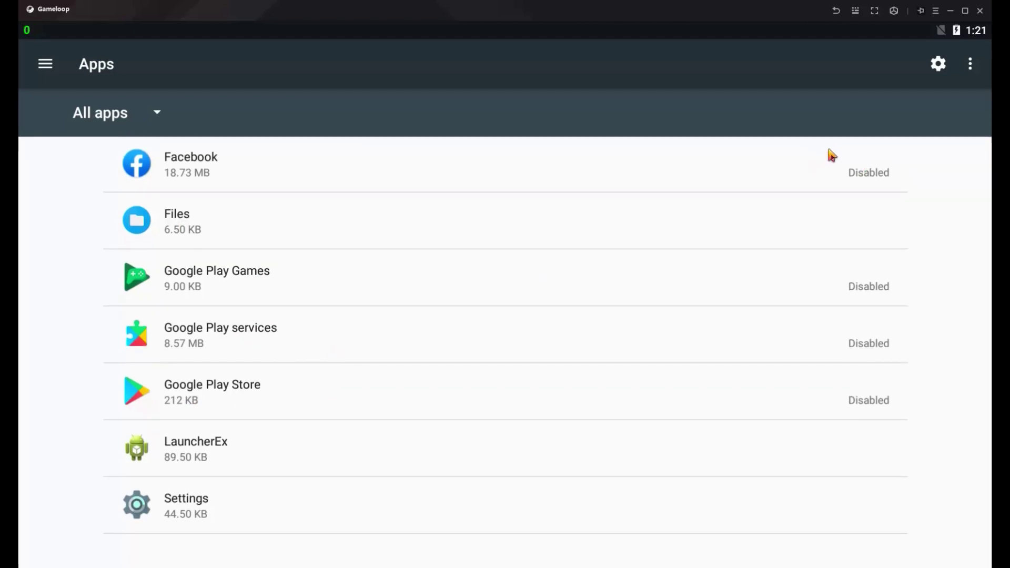